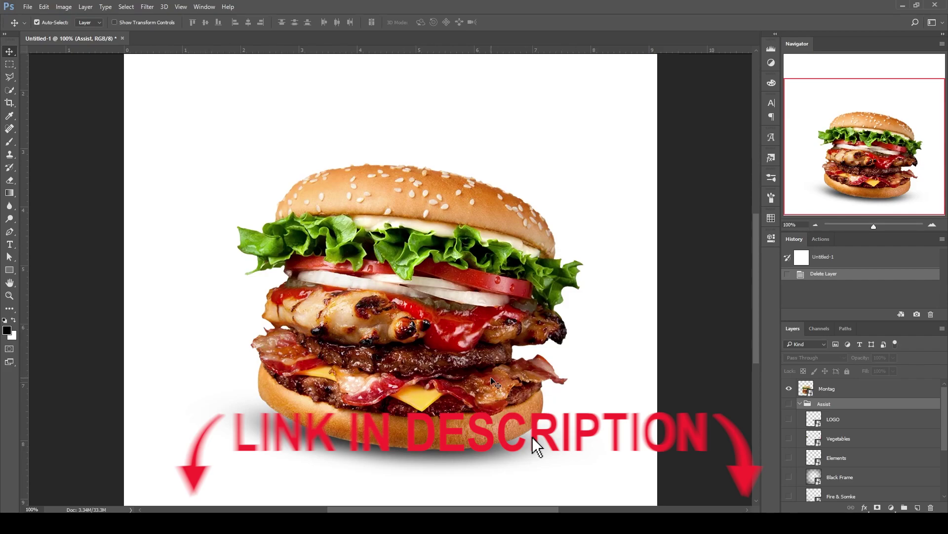
Select the white Background layer and briefly hide, then show it again.
scroll(482, 338, "down", 2)
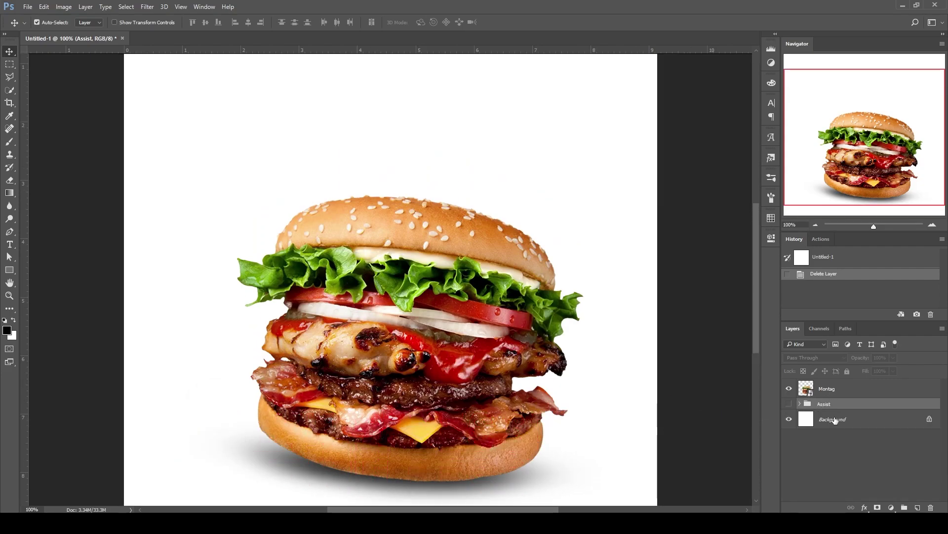
left_click(834, 420)
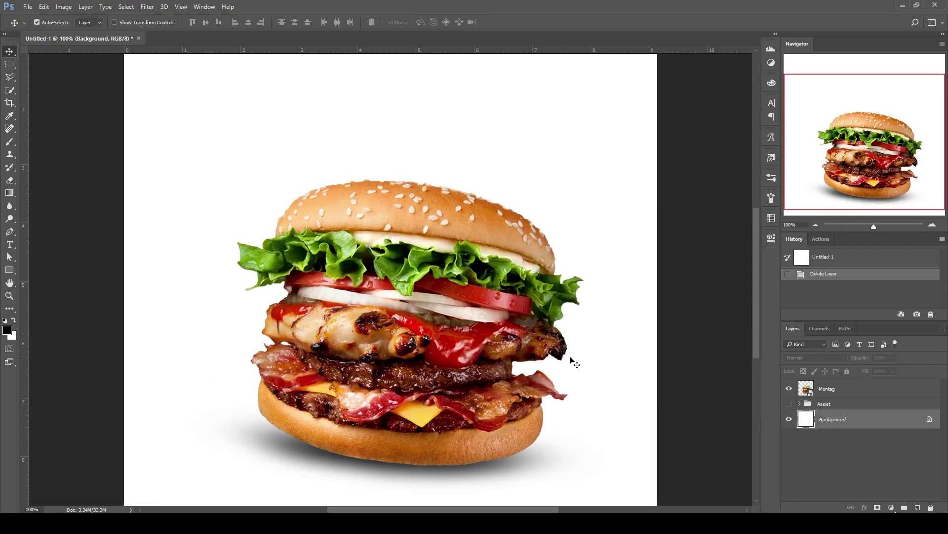
left_click(789, 419)
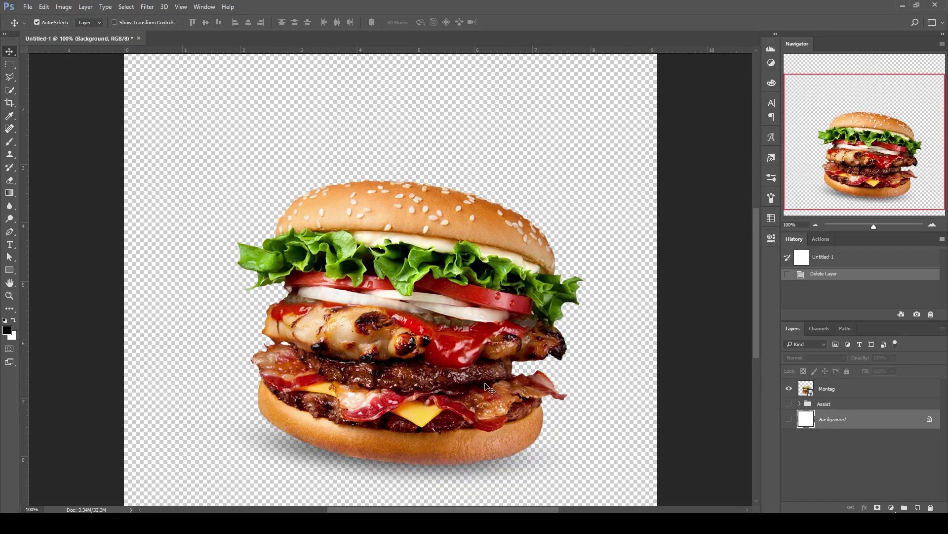
left_click(789, 420)
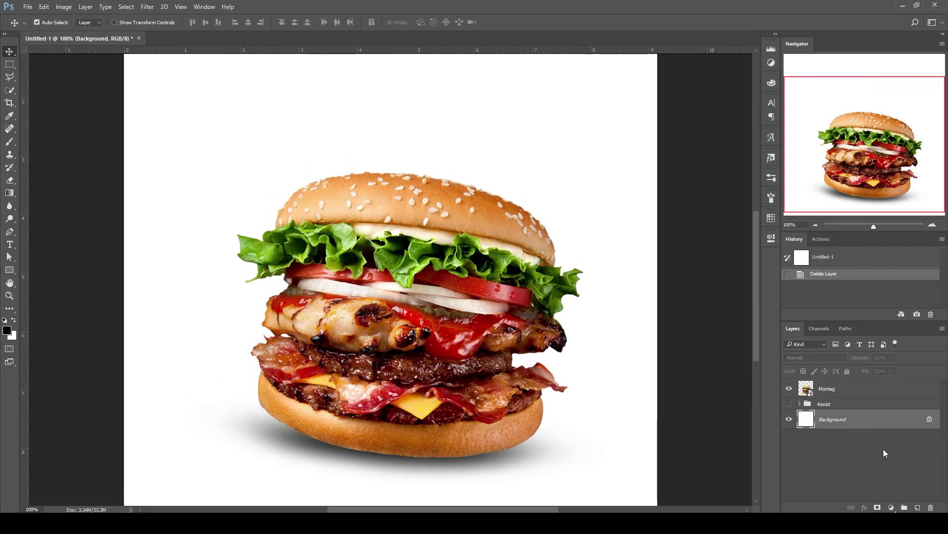
Add a Solid Color fill layer, trying maroon, red, light tan and the bun's orange.
left_click(884, 507)
left_click(879, 293)
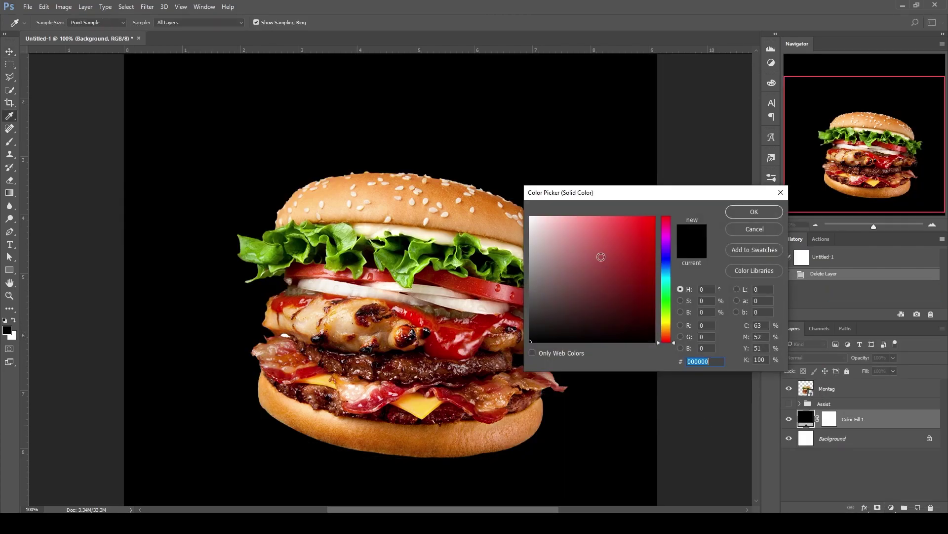
left_click_drag(556, 251, 593, 312)
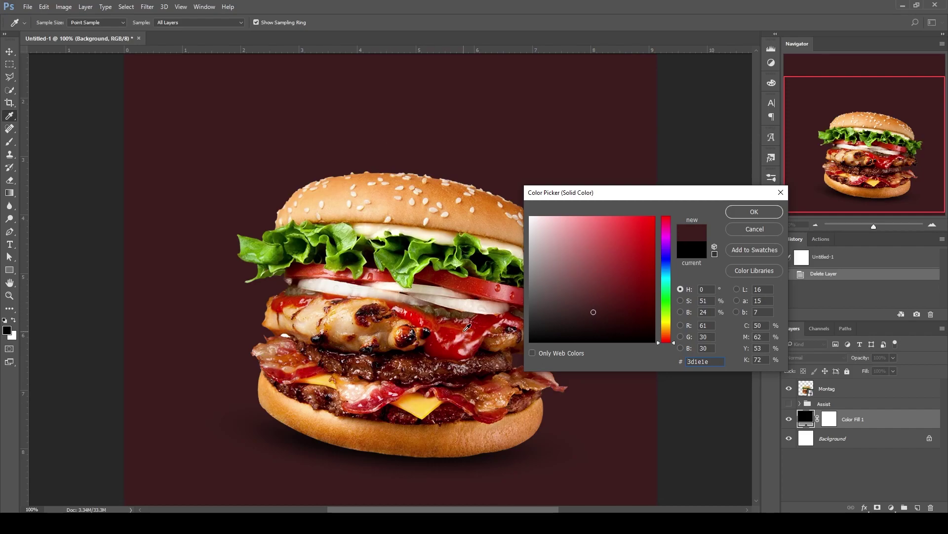
left_click(611, 246)
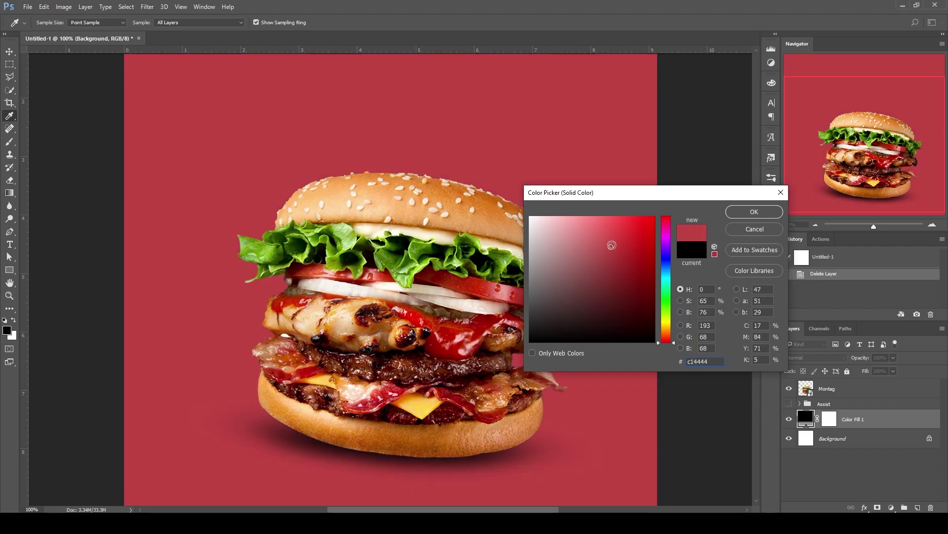
left_click_drag(670, 348, 668, 334)
left_click(713, 361)
type("e9ca99")
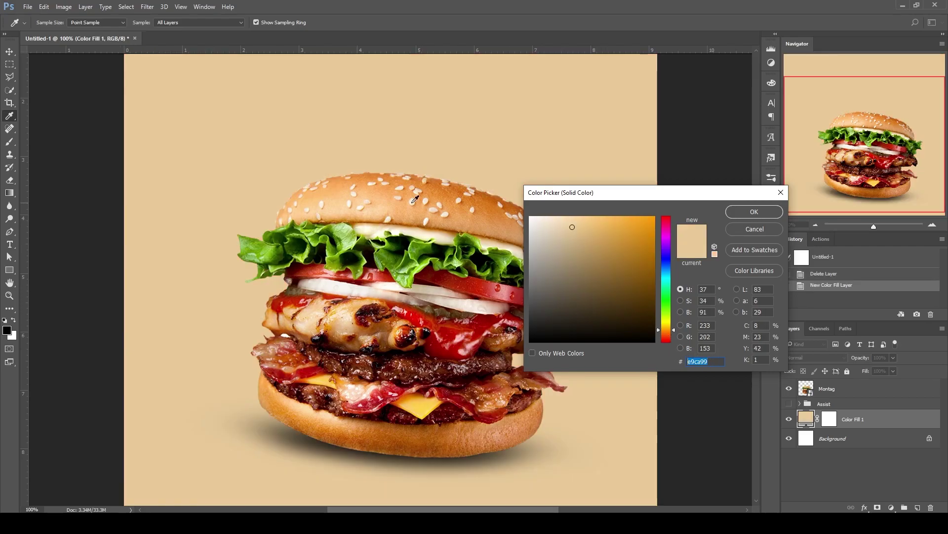
left_click(430, 176)
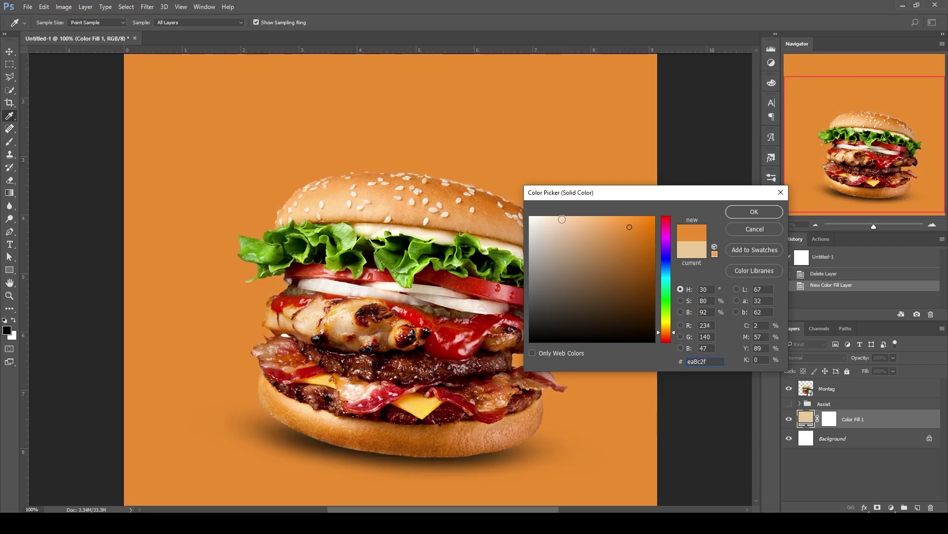
Confirm the fill colour and reveal the sunburst background layer.
left_click(746, 231)
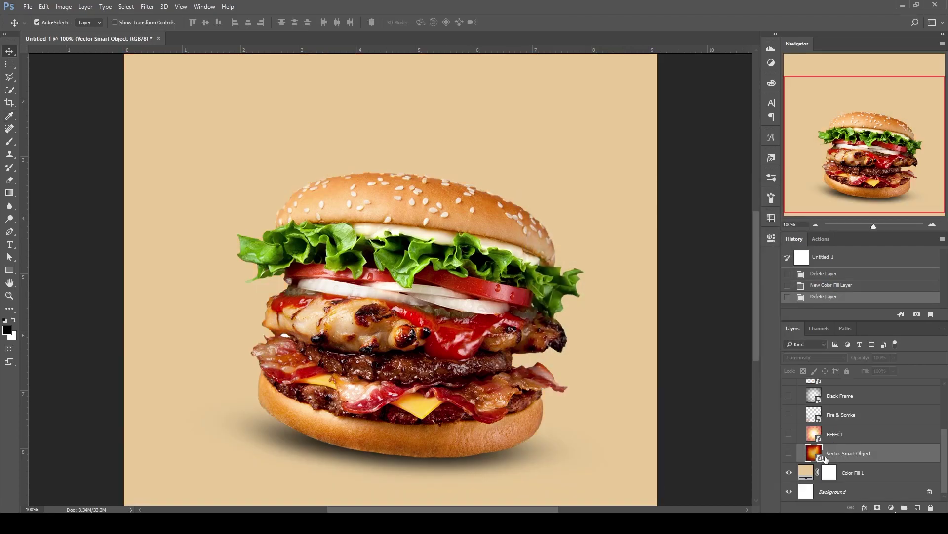
left_click(789, 453)
scroll(491, 326, "up", 3)
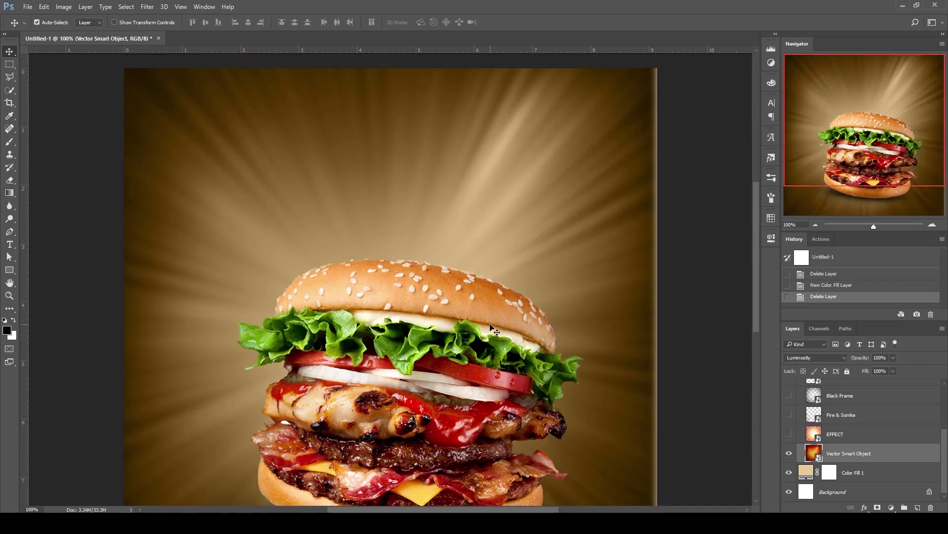
scroll(490, 326, "up", 2)
scroll(317, 217, "down", 2)
Centre the sunburst vertically and horizontally on the canvas, then deselect.
key("ctrl+a")
left_click(205, 24)
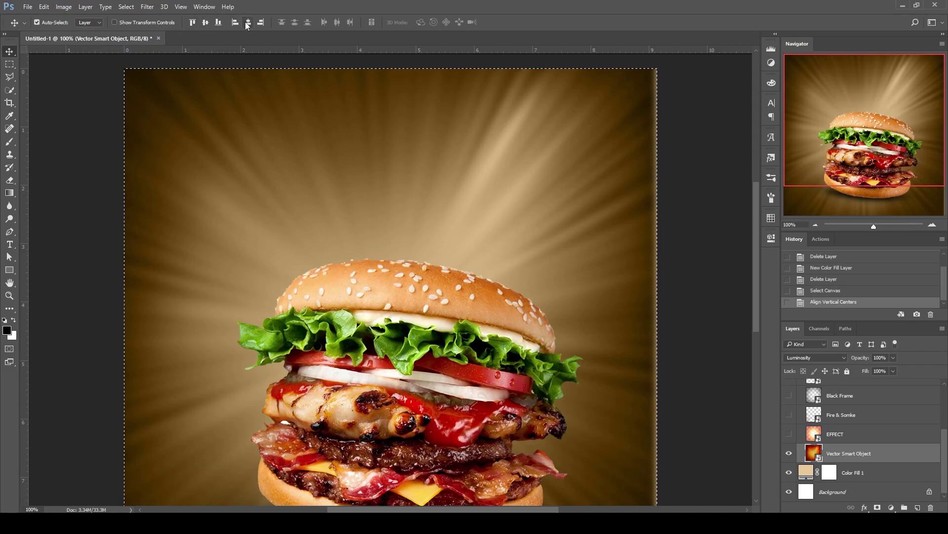
left_click(248, 23)
key("ctrl+d")
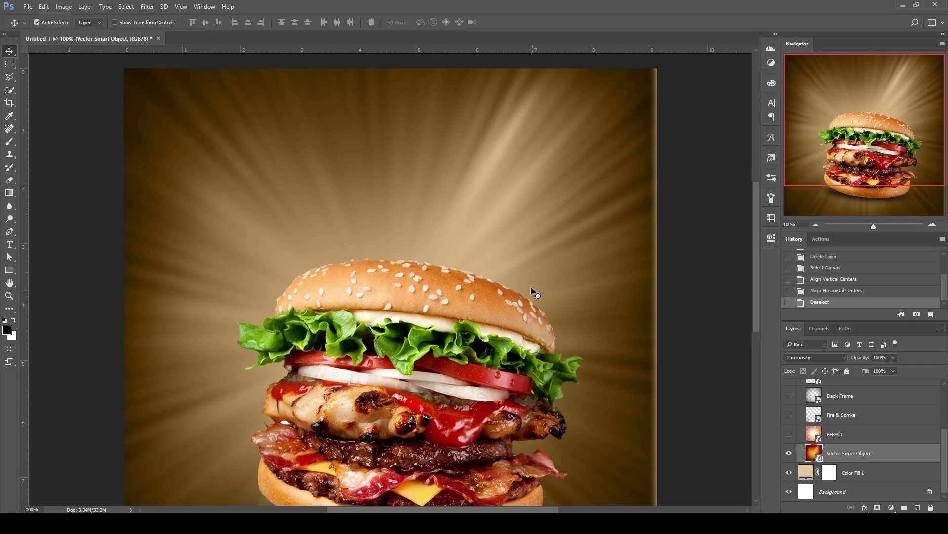
scroll(530, 287, "down", 3)
scroll(514, 296, "down", 3)
scroll(501, 310, "up", 2)
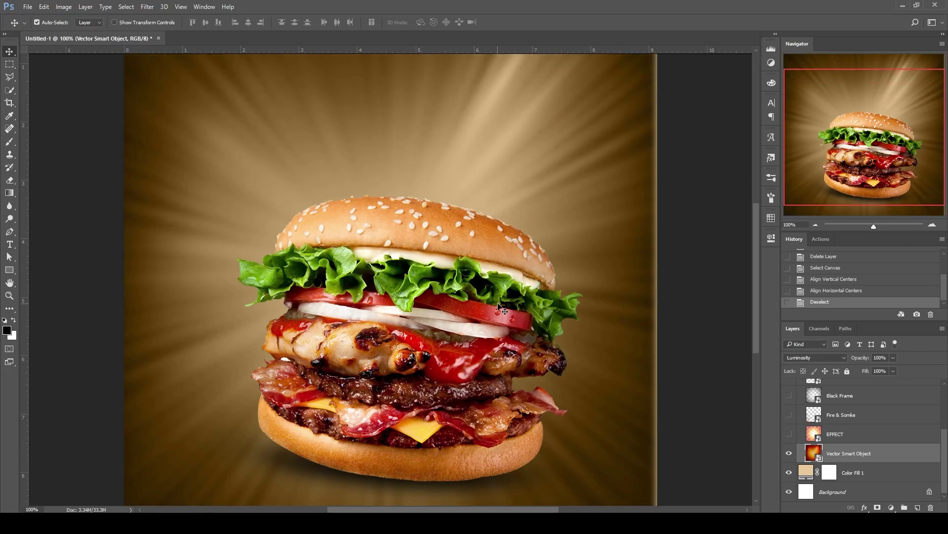
Show the EFFECT glow layer, comparing the poster with and without it.
left_click(789, 434)
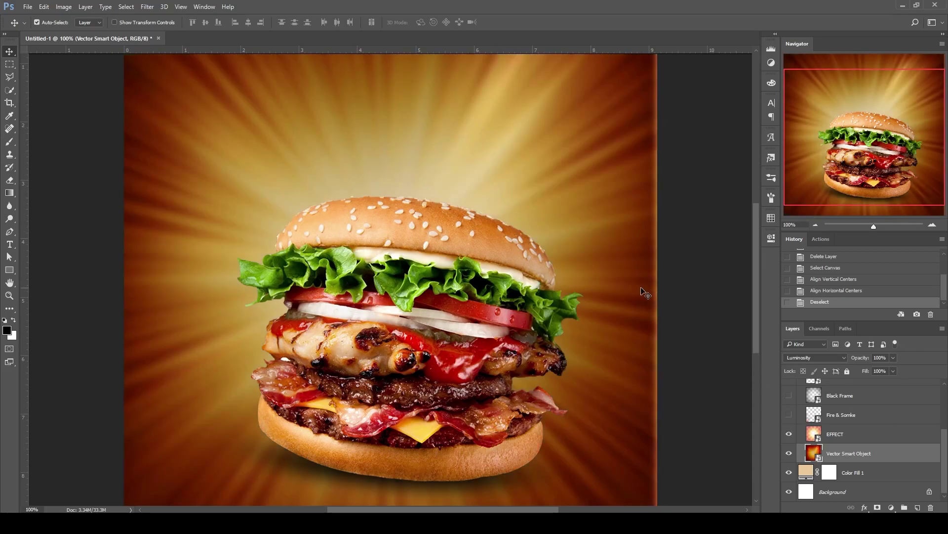
left_click(850, 441)
left_click(789, 434)
left_click(788, 433)
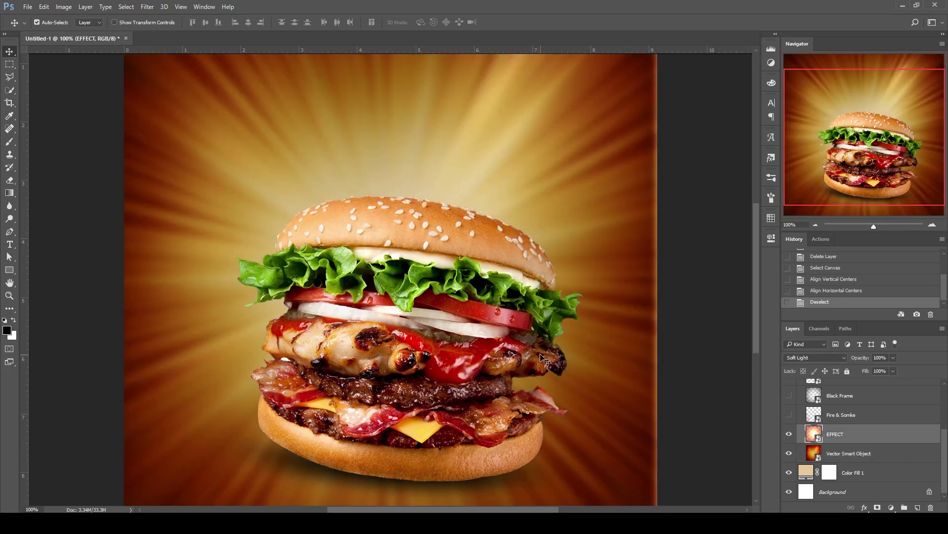
scroll(543, 359, "up", 1)
scroll(853, 448, "up", 3)
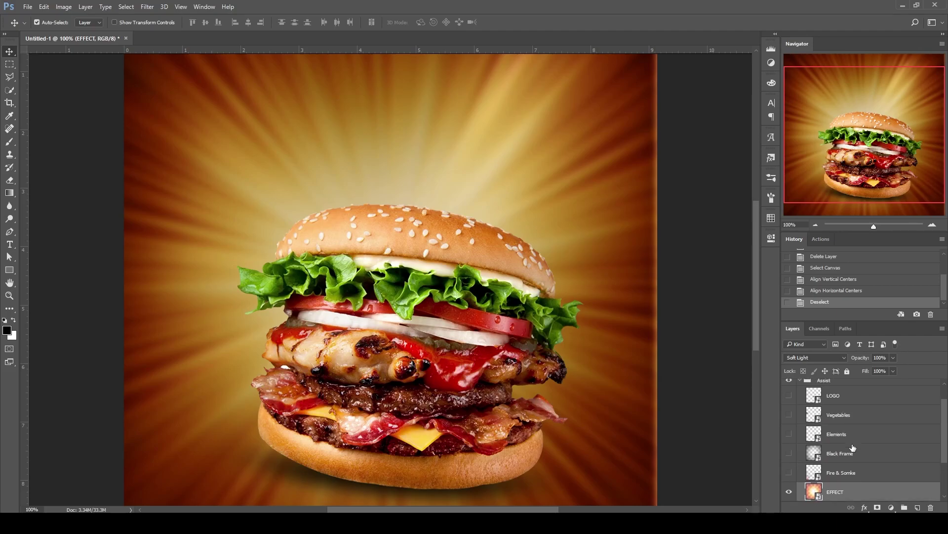
Reveal the Fire & Somke flames, Black Frame vignette and Elements dot-and-slash decorations.
left_click(789, 473)
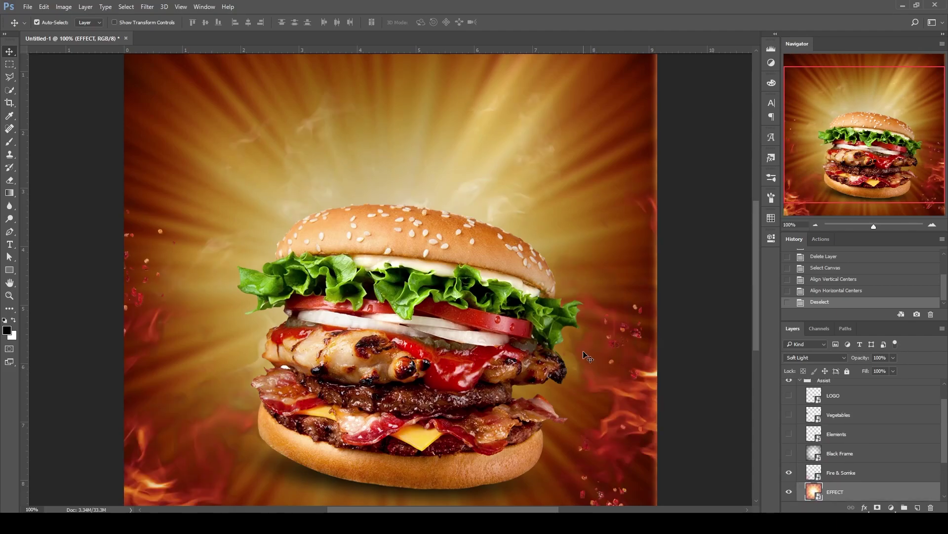
left_click(812, 459)
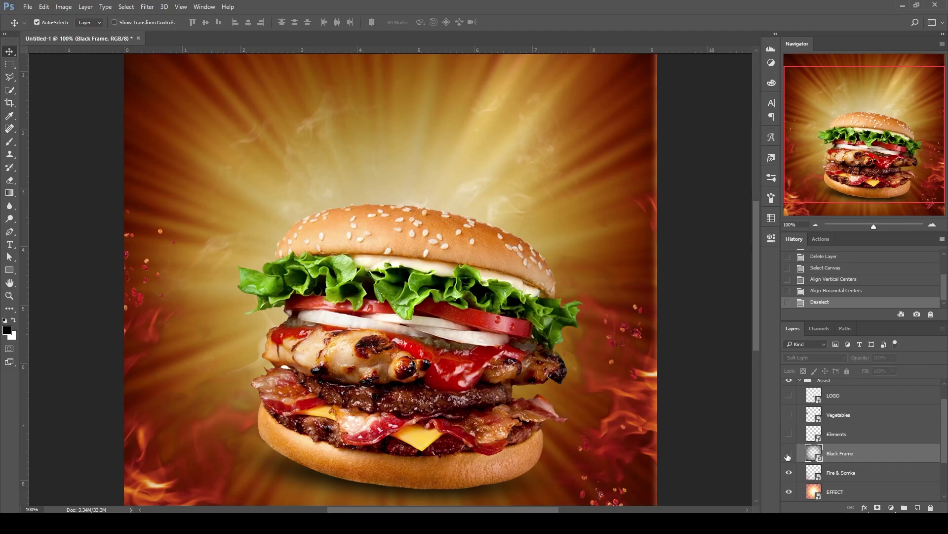
left_click(788, 454)
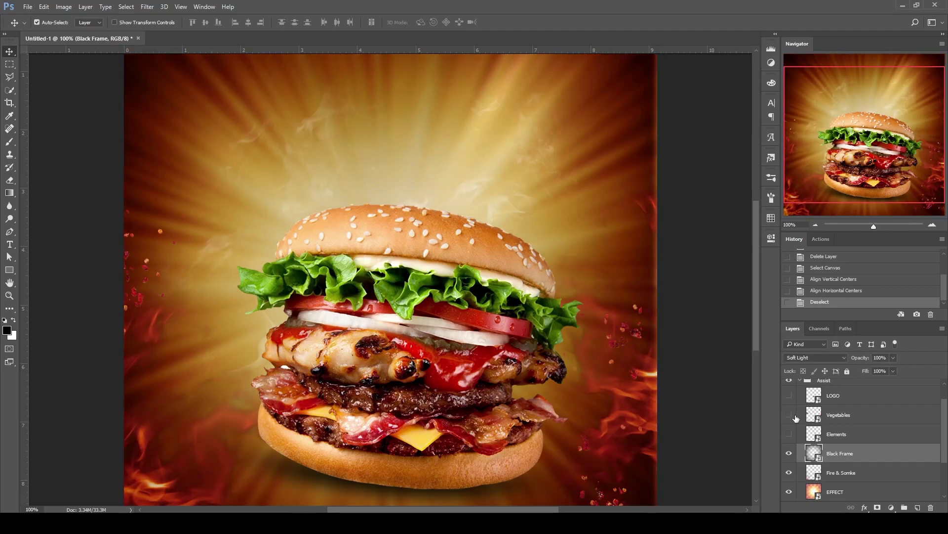
left_click(789, 434)
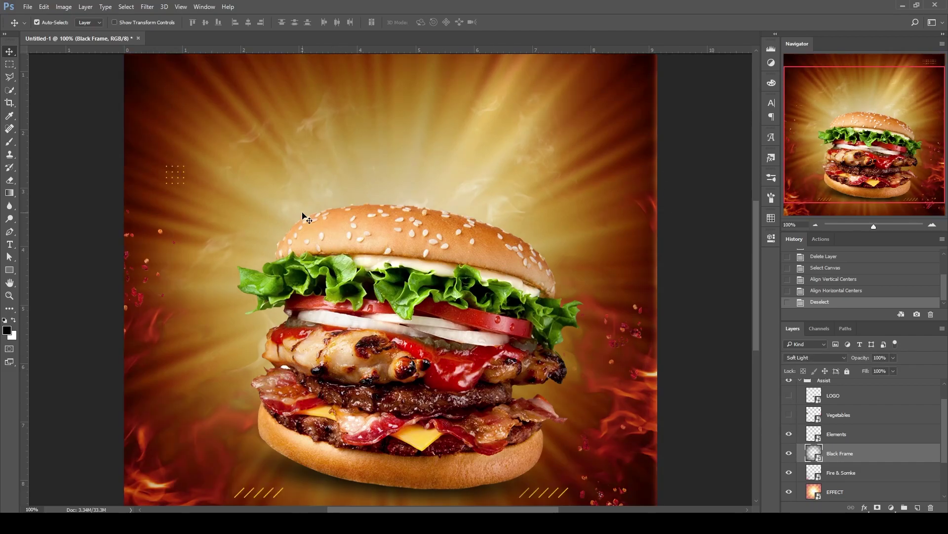
scroll(701, 408, "down", 1)
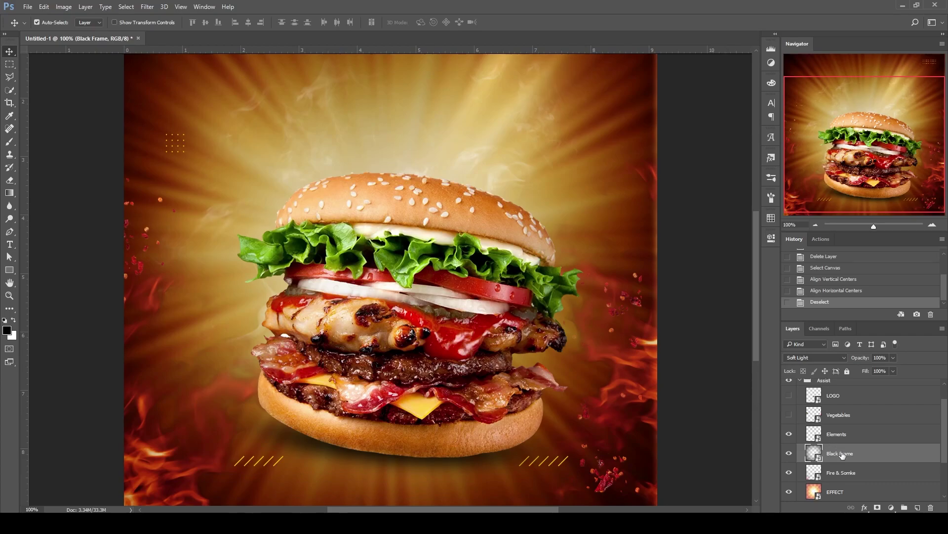
Try copying the slash marks to a new layer via a rectangular selection, then undo it.
left_click(10, 64)
mouse_move(566, 449)
left_mouse_down()
mouse_move(504, 440)
mouse_move(464, 448)
left_mouse_up()
key("ctrl+j")
key("Delete")
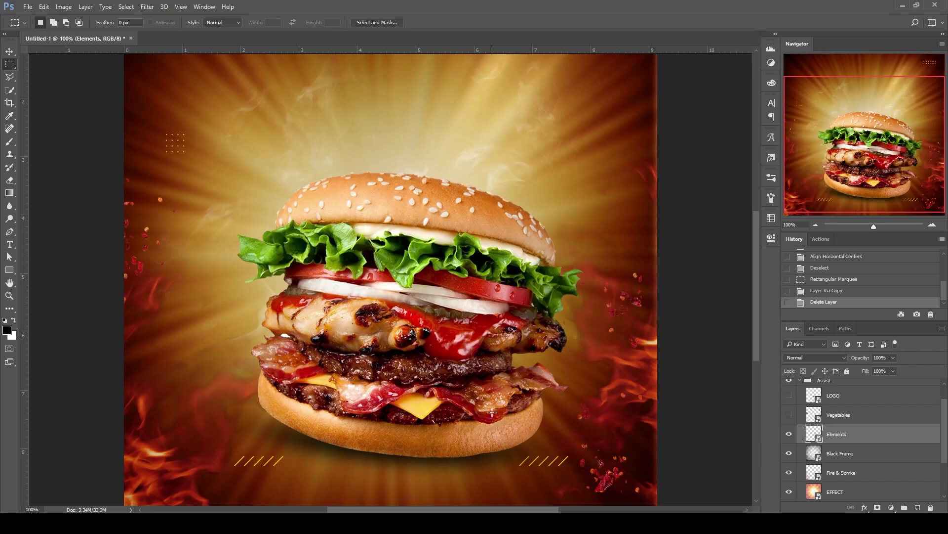
left_click_drag(580, 446, 504, 475)
right_click(538, 460)
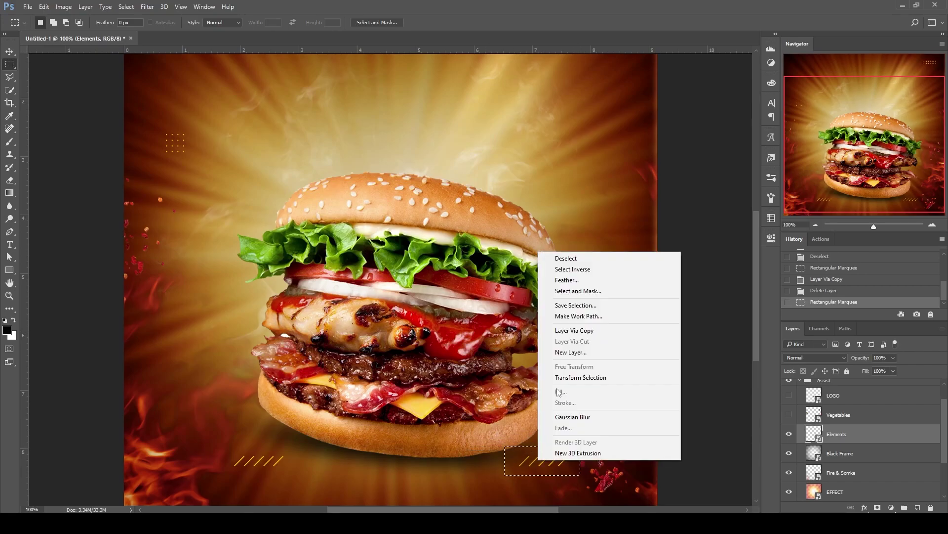
left_click(573, 330)
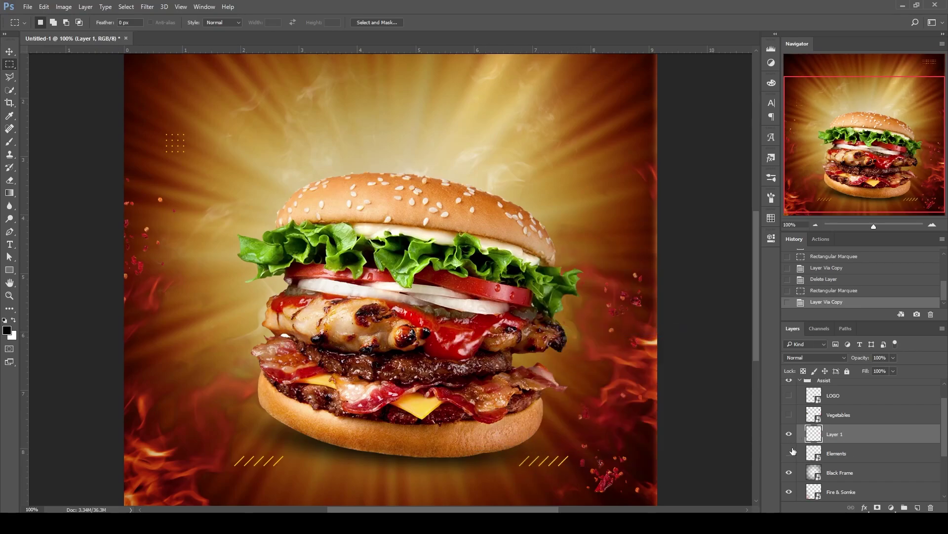
left_click(793, 450)
key("ctrl+alt+z")
key("ctrl+alt+z")
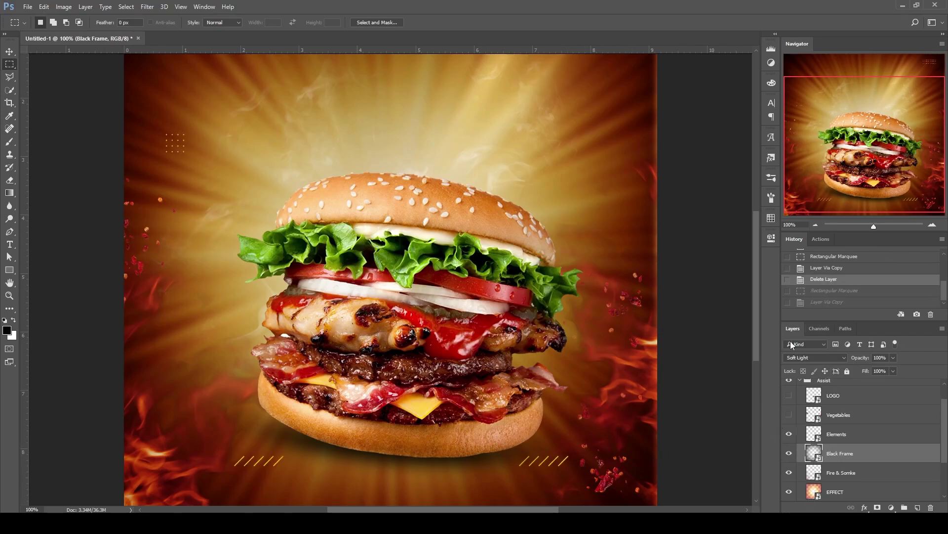
Show and select the Vegetables layer with peppers, green chillies and an onion ring.
left_click(789, 417)
scroll(749, 437, "up", 3)
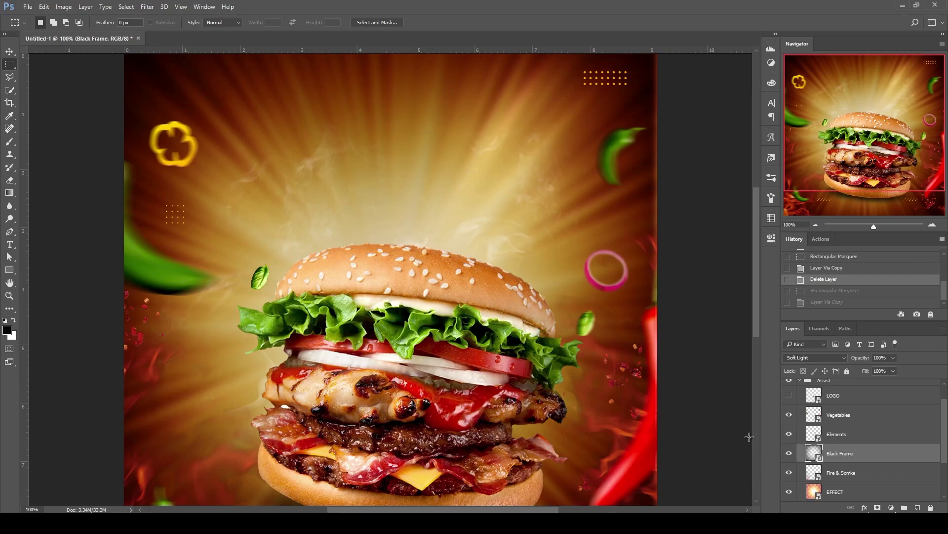
left_click(841, 416)
scroll(357, 166, "up", 2)
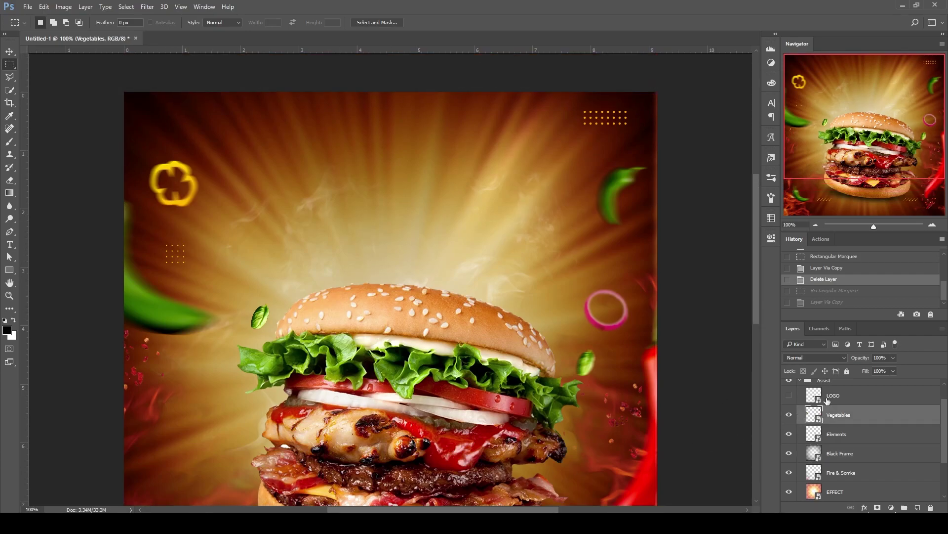
left_click(894, 508)
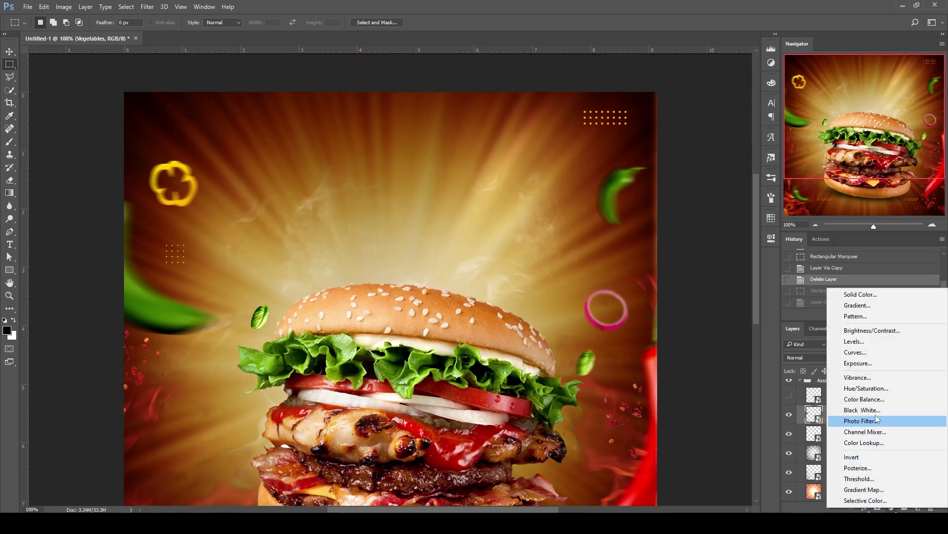
left_click(874, 390)
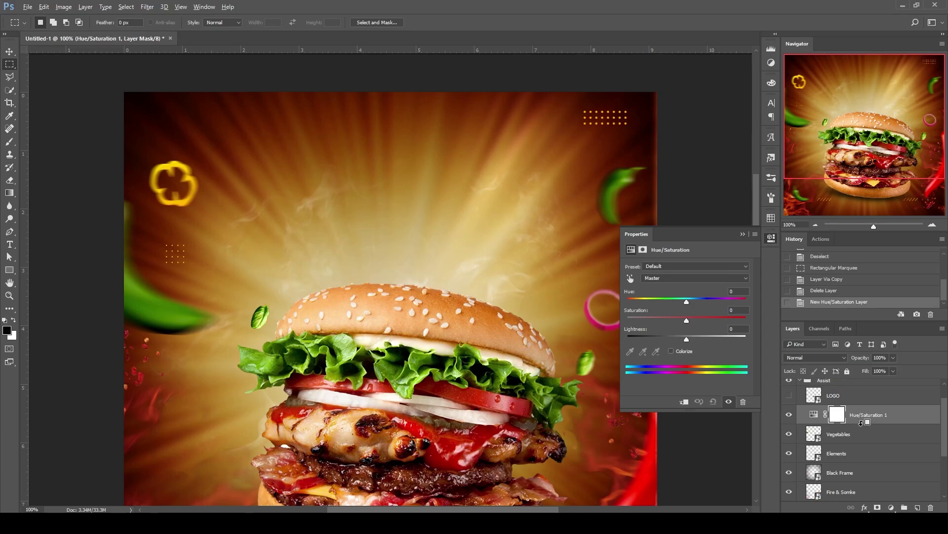
left_click(861, 423, "alt")
left_click(684, 402)
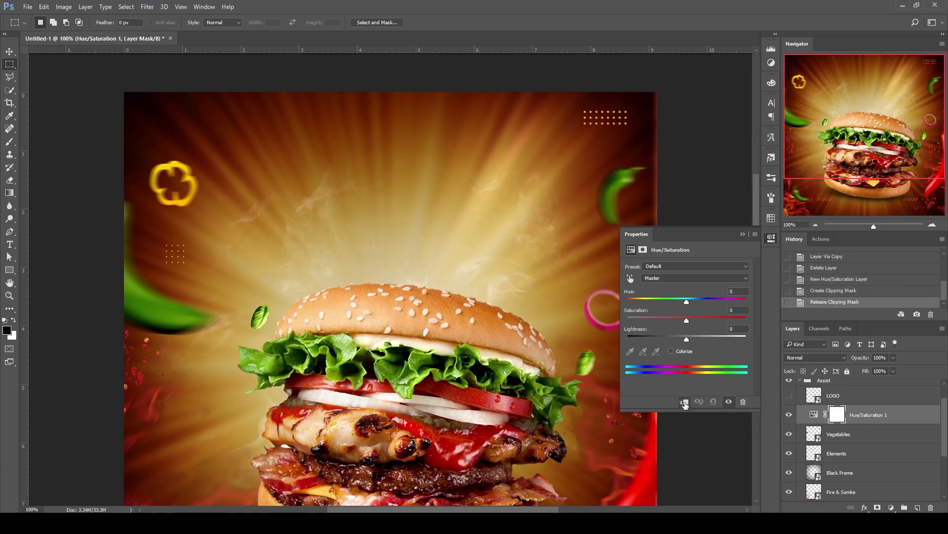
left_click_drag(686, 302, 715, 302)
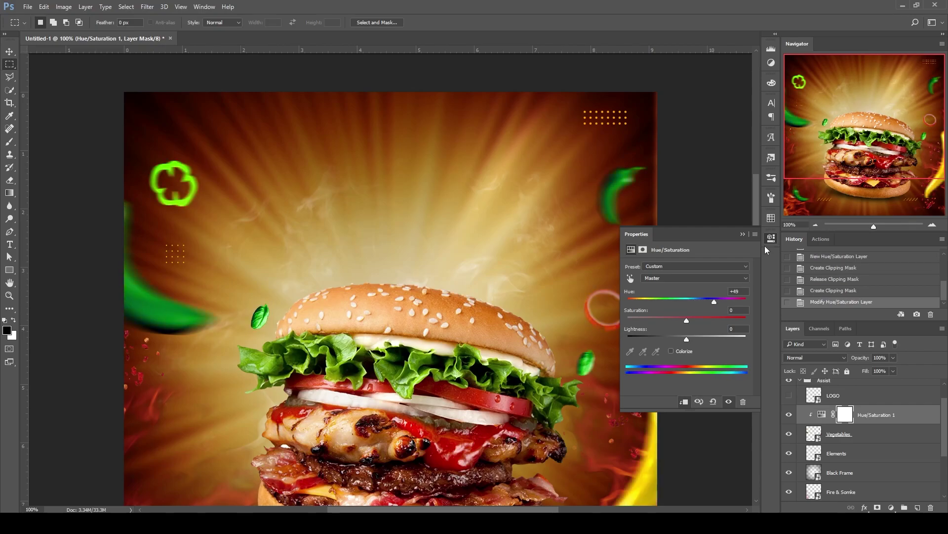
key("Delete")
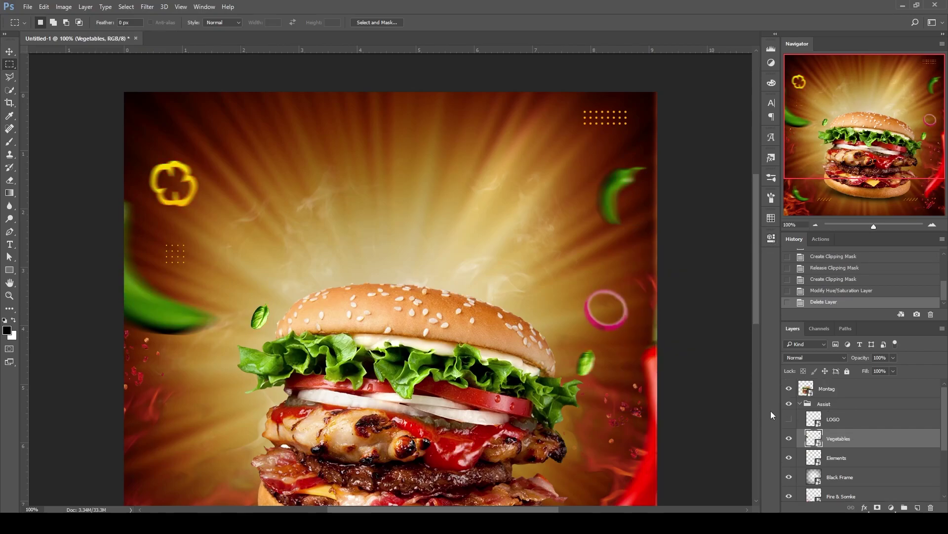
Collapse the Assist group and select the Montag layer.
scroll(527, 381, "down", 2)
scroll(642, 382, "down", 1)
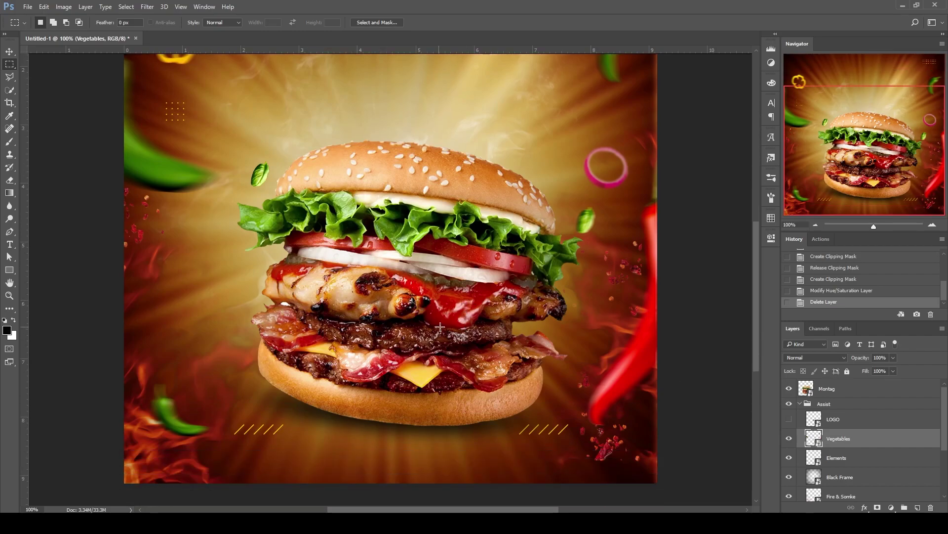
scroll(744, 383, "up", 1)
left_click(804, 403)
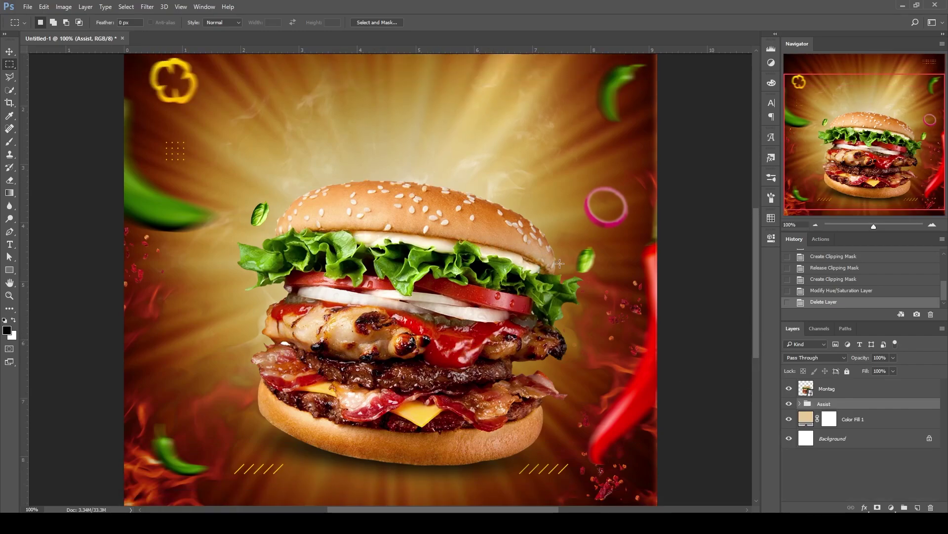
left_click(877, 391)
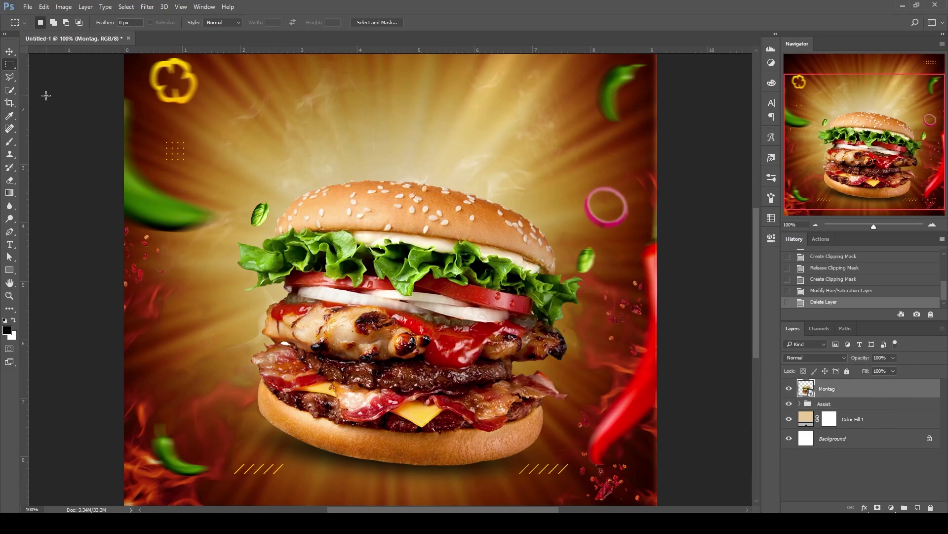
scroll(430, 277, "up", 1)
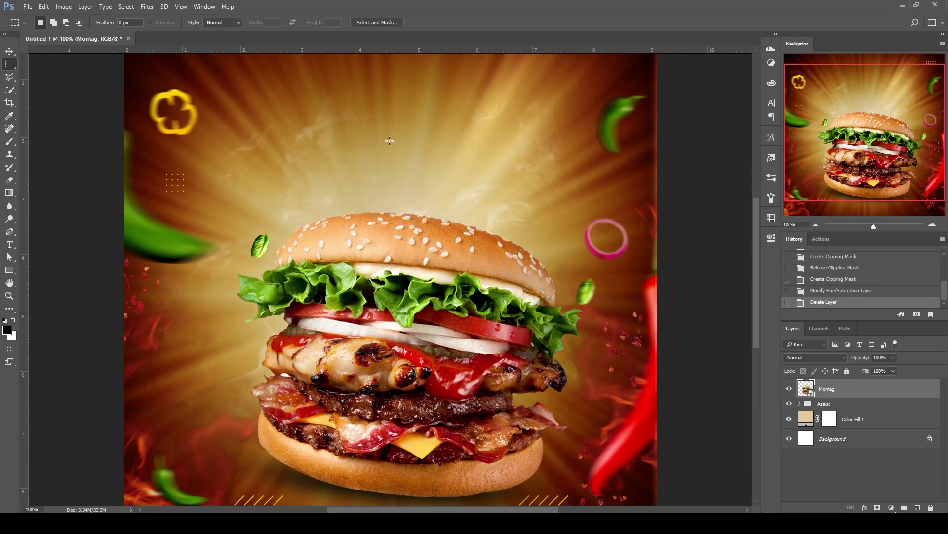
scroll(390, 141, "up", 1)
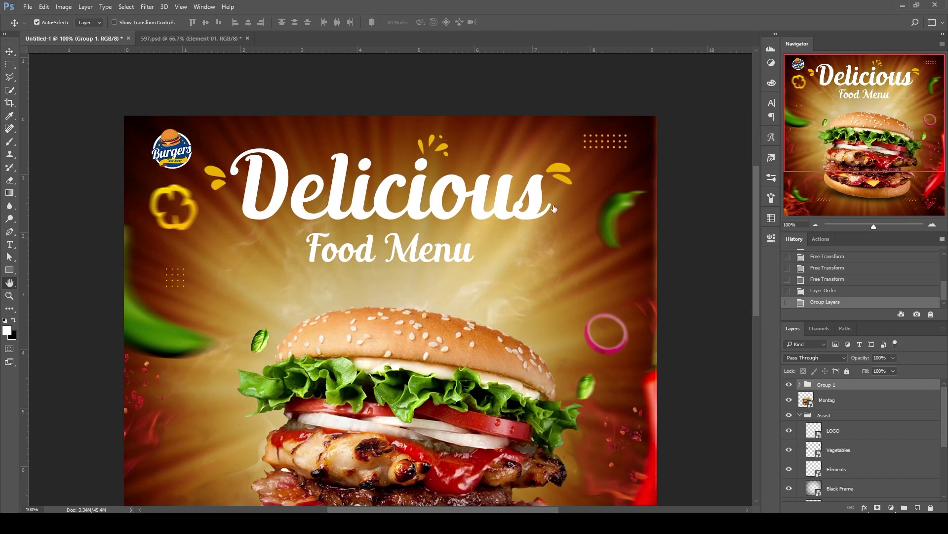
Give Group 1 a Drop Shadow with distance 10 and 55% opacity.
double_click(925, 385)
left_click_drag(502, 105, 783, 204)
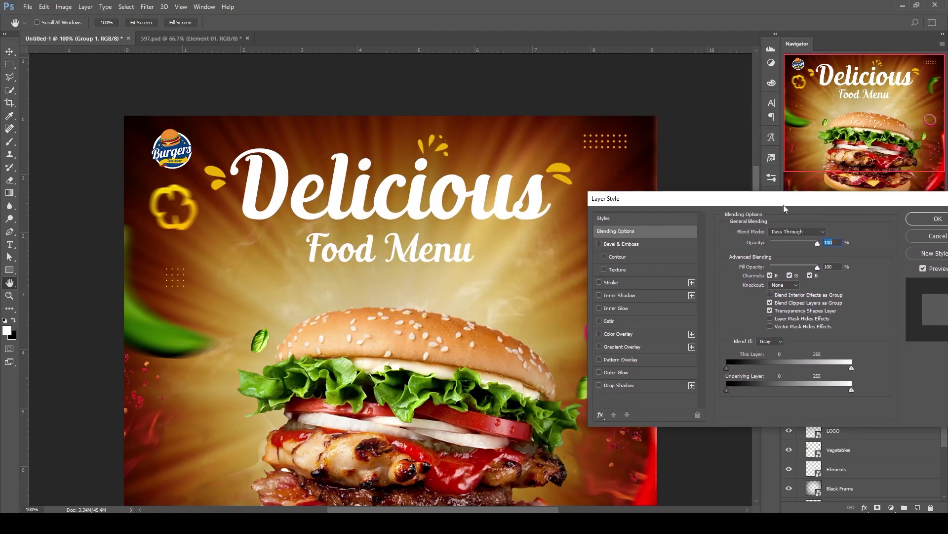
left_click(620, 385)
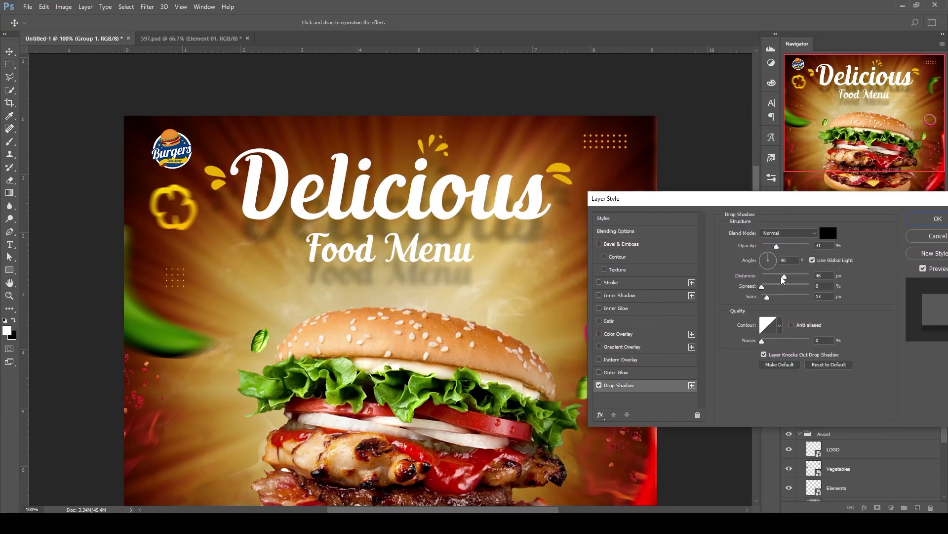
mouse_move(783, 278)
left_mouse_down()
mouse_move(768, 277)
mouse_move(794, 249)
mouse_move(788, 247)
left_mouse_up()
left_click_drag(669, 204, 671, 205)
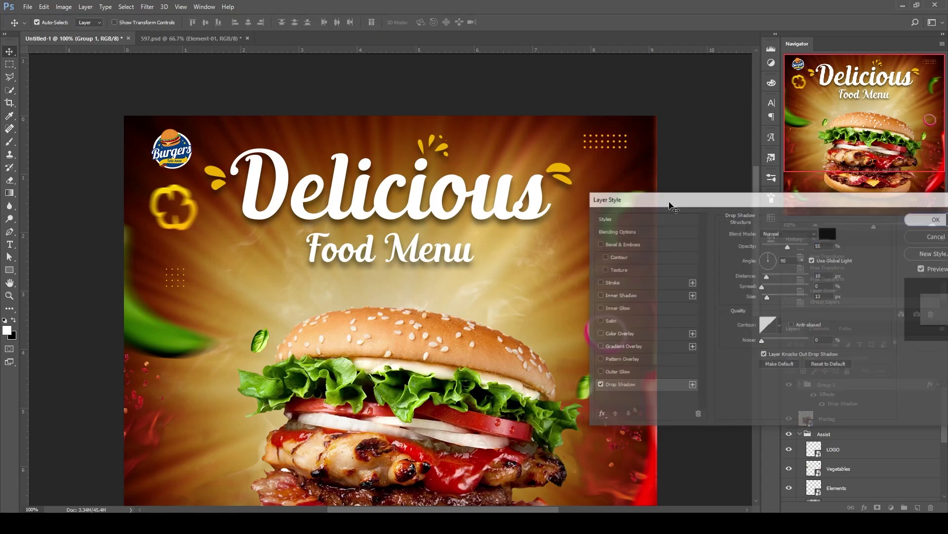
scroll(445, 257, "down", 2)
left_click(825, 434)
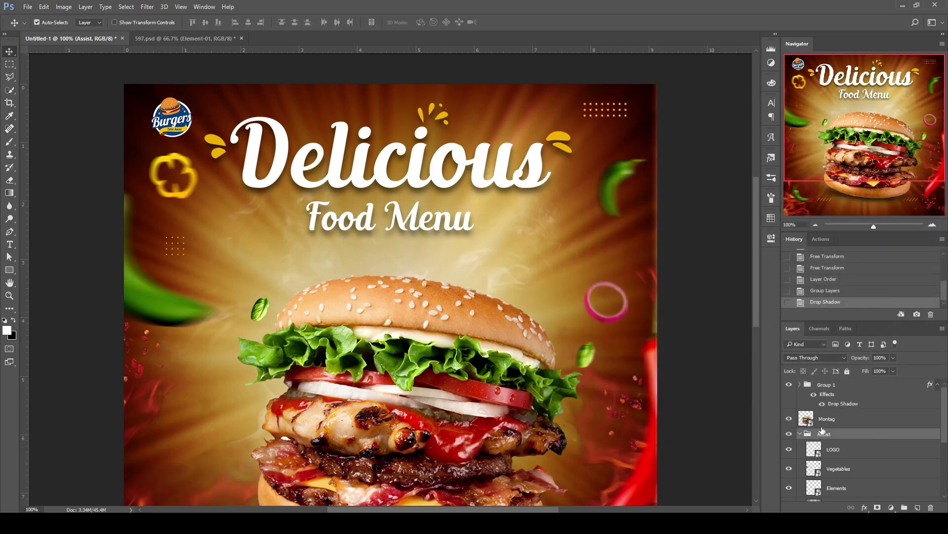
Add a Selective Color layer setting Reds to Cyan -25, Magenta +12, Yellow +14, Black -4.
left_click(891, 507)
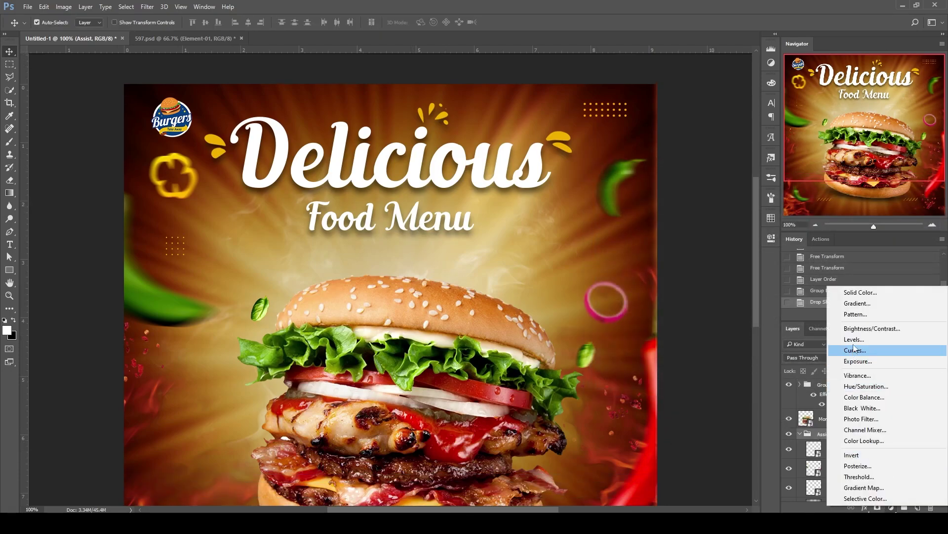
left_click(864, 498)
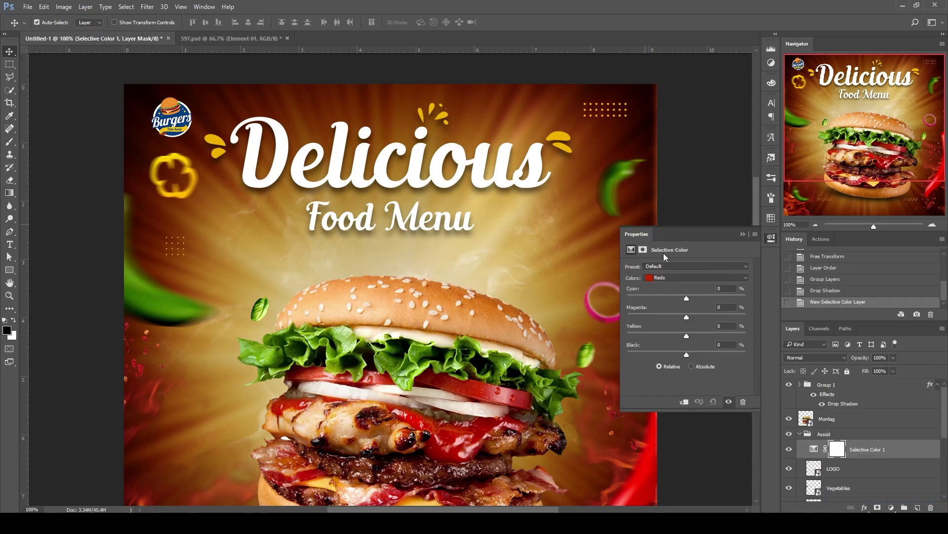
mouse_move(687, 298)
left_mouse_down()
mouse_move(671, 298)
mouse_move(740, 317)
mouse_move(662, 333)
mouse_move(692, 334)
mouse_move(696, 355)
mouse_move(684, 353)
left_mouse_up()
left_click_drag(705, 317, 694, 318)
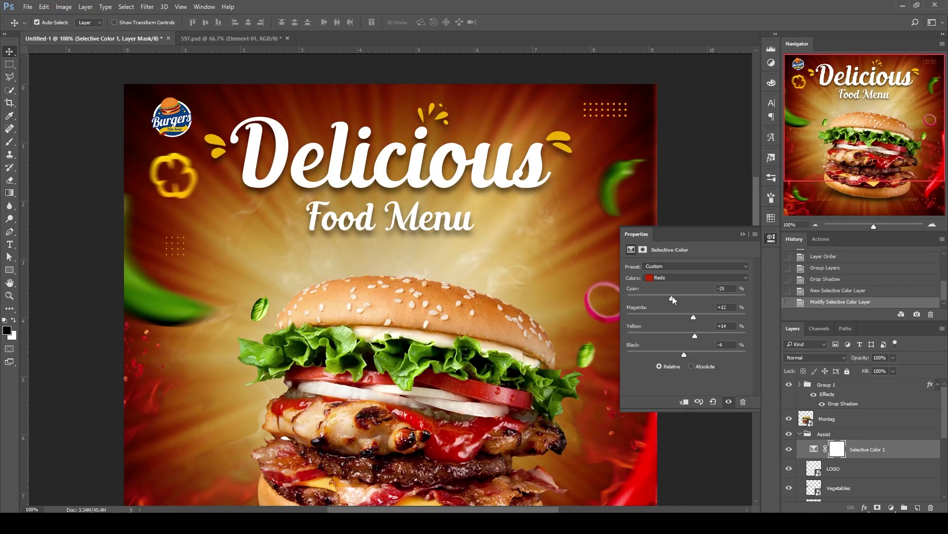
left_click(771, 237)
Scroll up and down to review the finished burger poster.
scroll(543, 272, "up", 2)
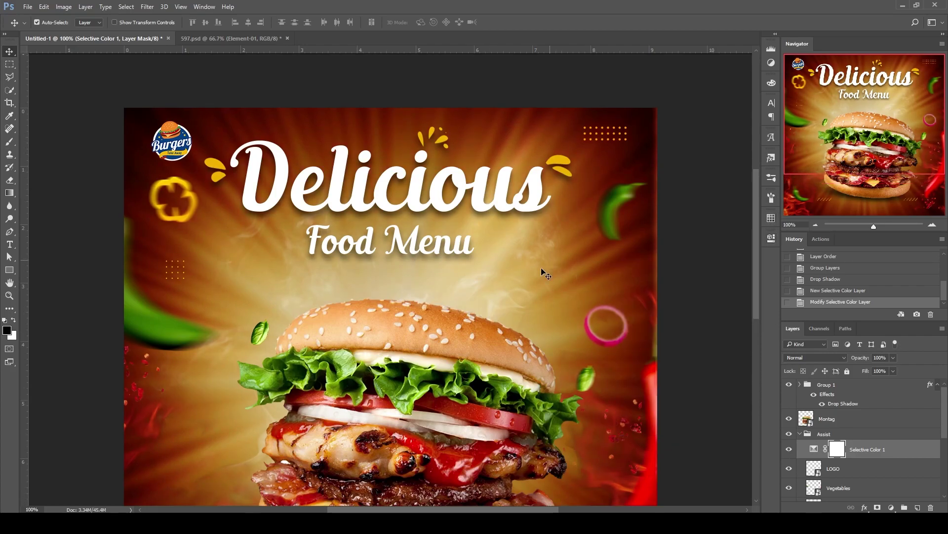
scroll(251, 353, "down", 2)
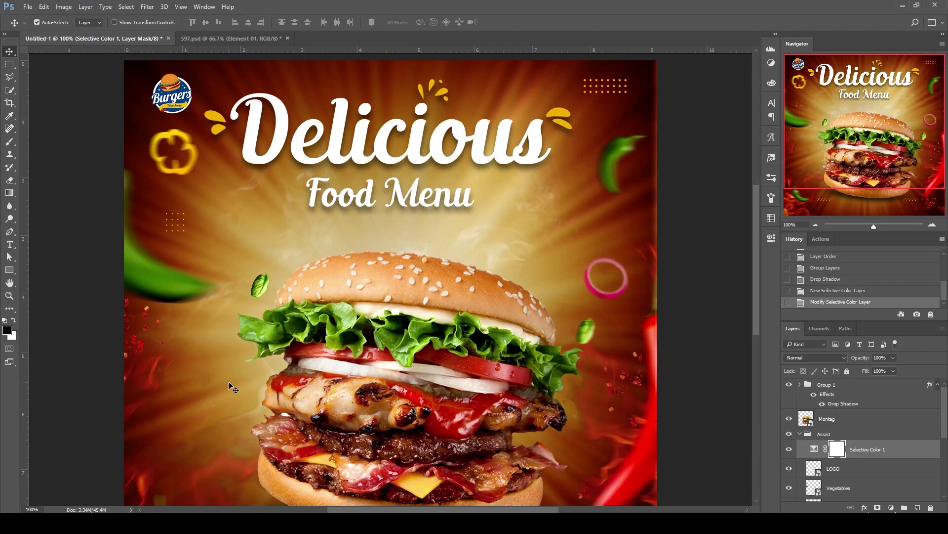
scroll(232, 385, "down", 2)
scroll(229, 384, "down", 3)
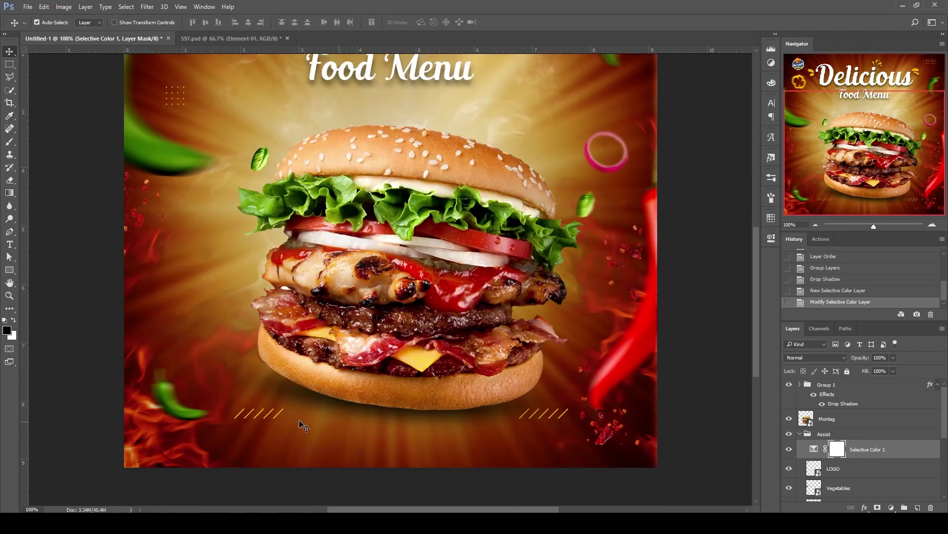
scroll(207, 346, "up", 1)
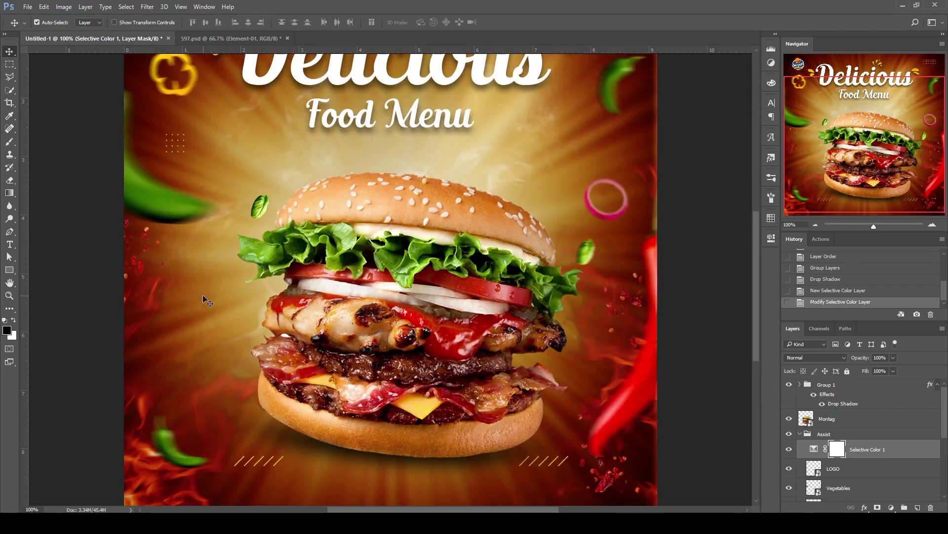
scroll(205, 299, "up", 2)
scroll(217, 336, "down", 2)
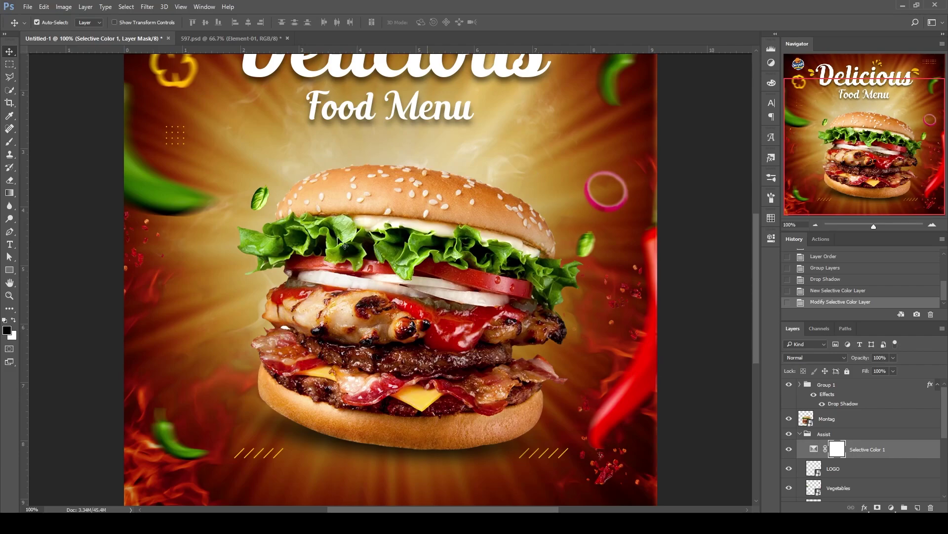
scroll(190, 355, "up", 1)
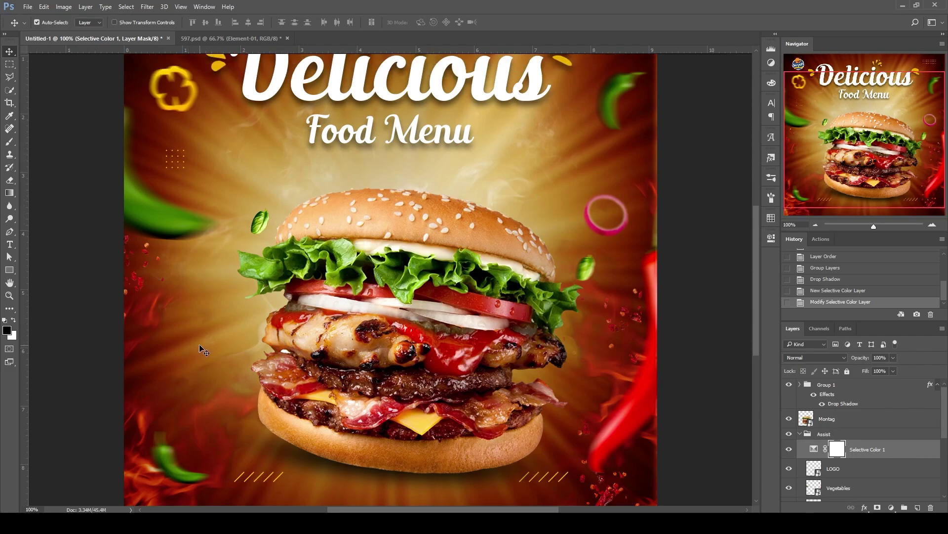
scroll(198, 354, "down", 1)
scroll(197, 353, "up", 3)
scroll(250, 370, "down", 2)
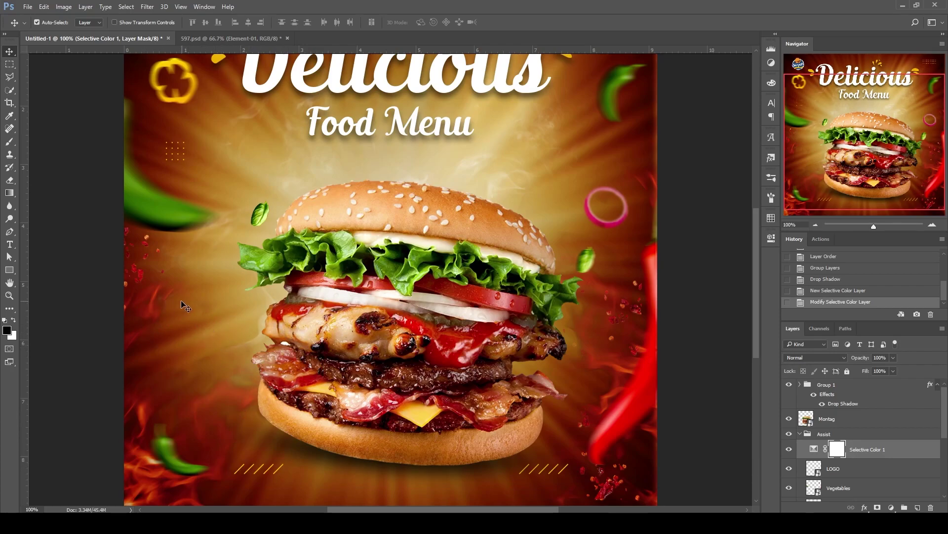
scroll(267, 310, "up", 2)
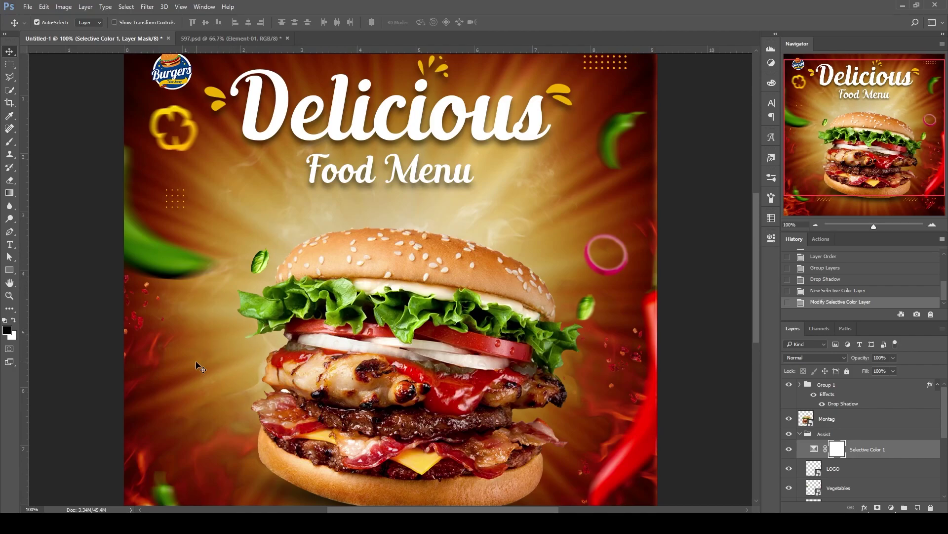
scroll(242, 348, "up", 2)
scroll(242, 349, "down", 2)
Collapse the Assist group and Group 1's effects list in the Layers panel.
left_click(800, 433)
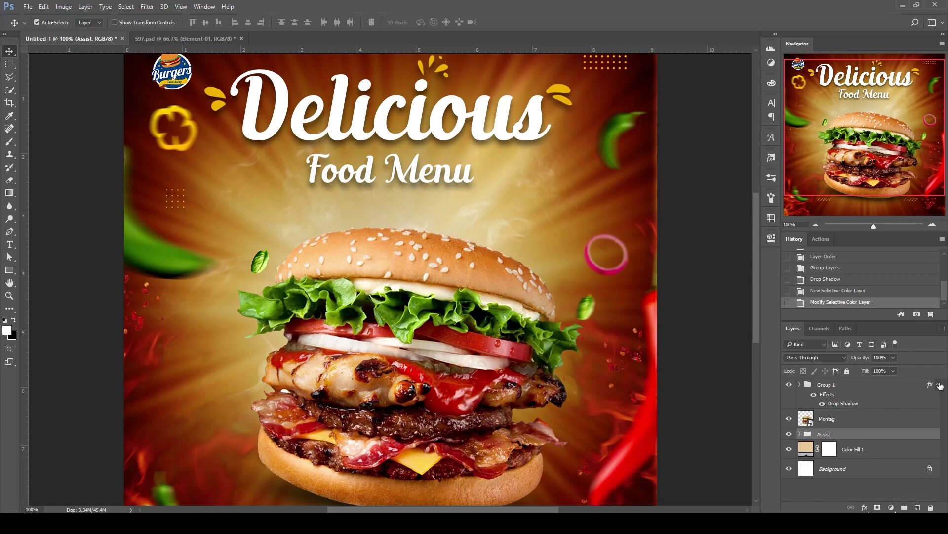
left_click(939, 384)
scroll(461, 342, "down", 2)
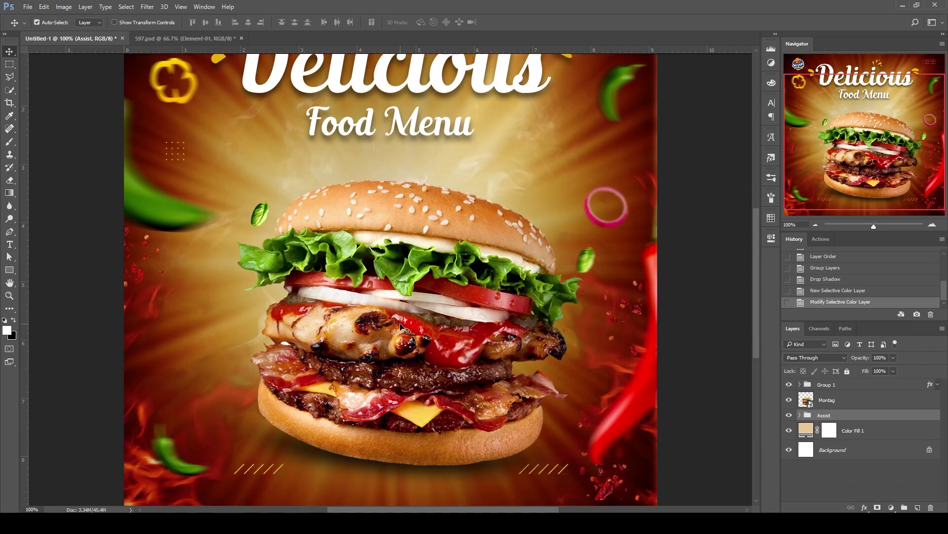
scroll(405, 329, "up", 1)
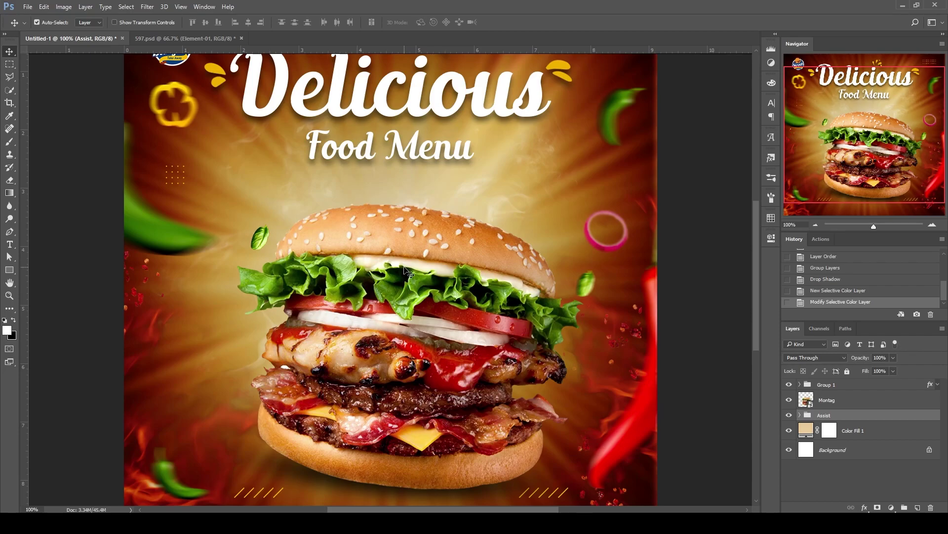
scroll(404, 269, "up", 2)
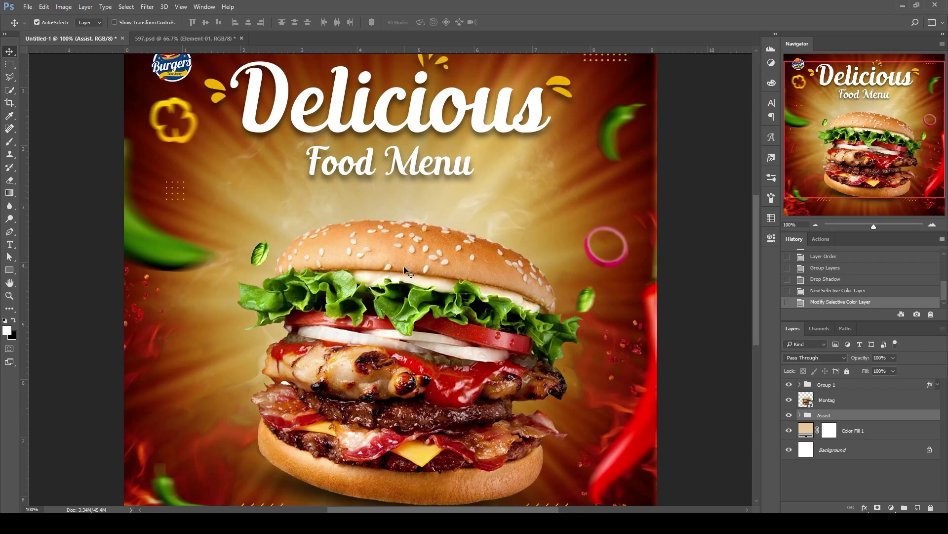